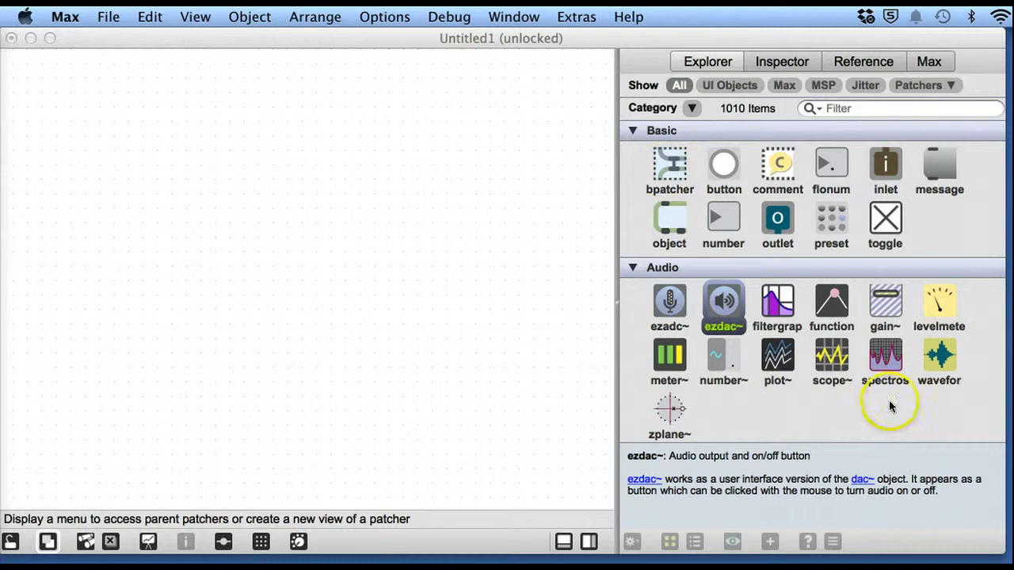
left_click(112, 13)
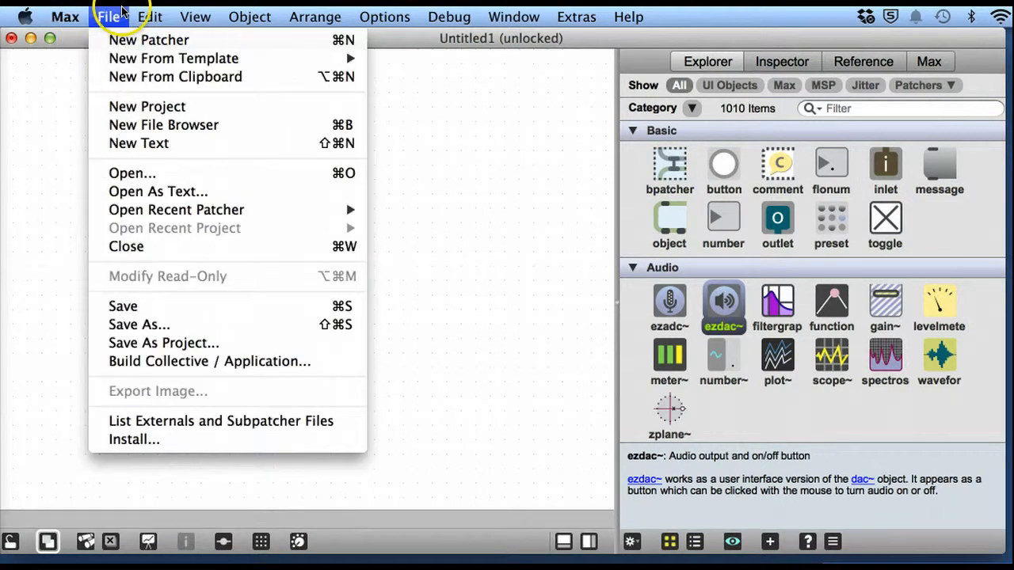
left_click(471, 313)
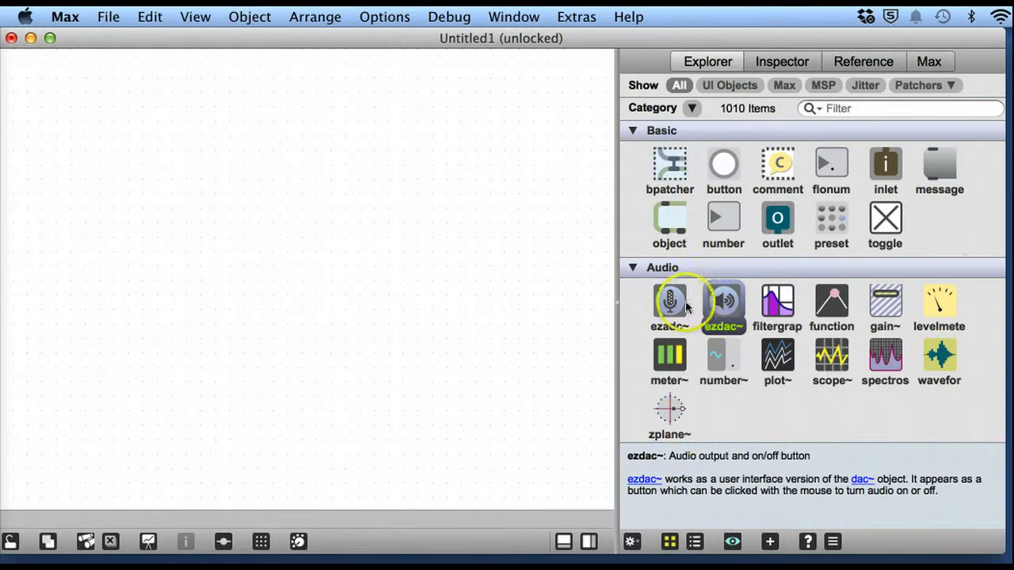
left_click(587, 539)
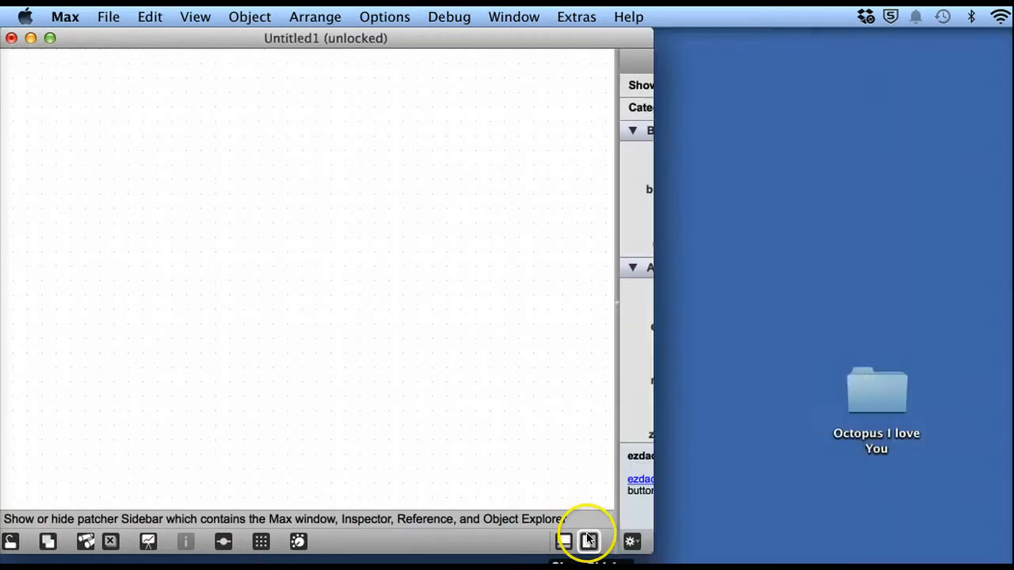
left_click(587, 540)
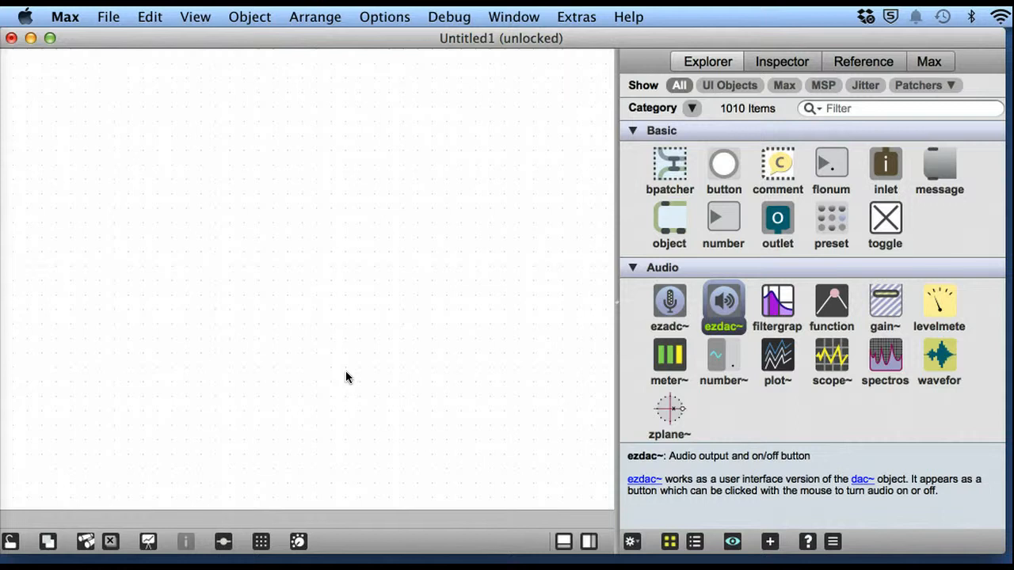
Step: Search the object explorer for "cycle", then clear the filter
left_click(875, 108)
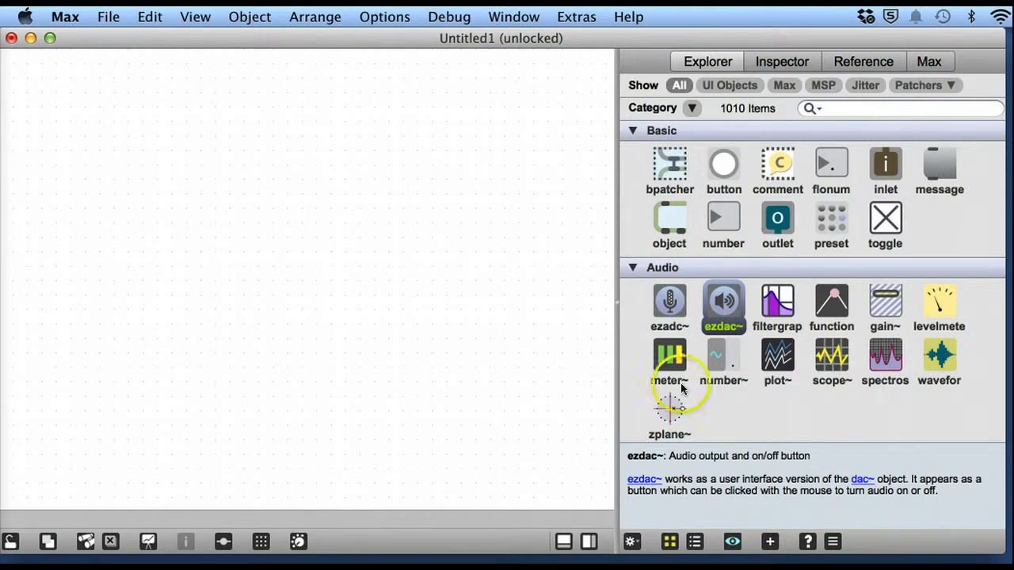
type("cycle")
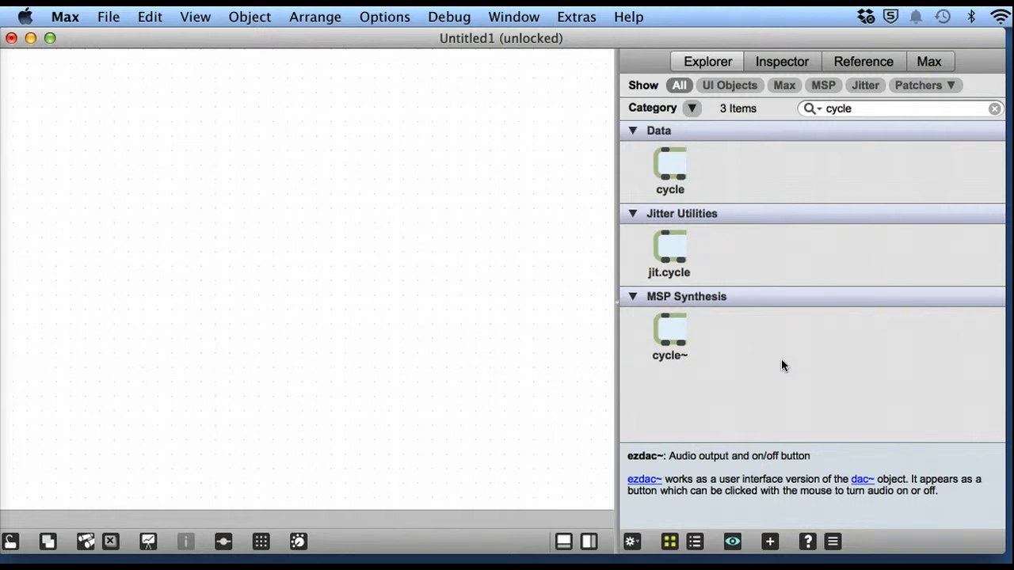
key("BackSpace")
key("BackSpace")
key("BackSpace")
key("BackSpace")
key("BackSpace")
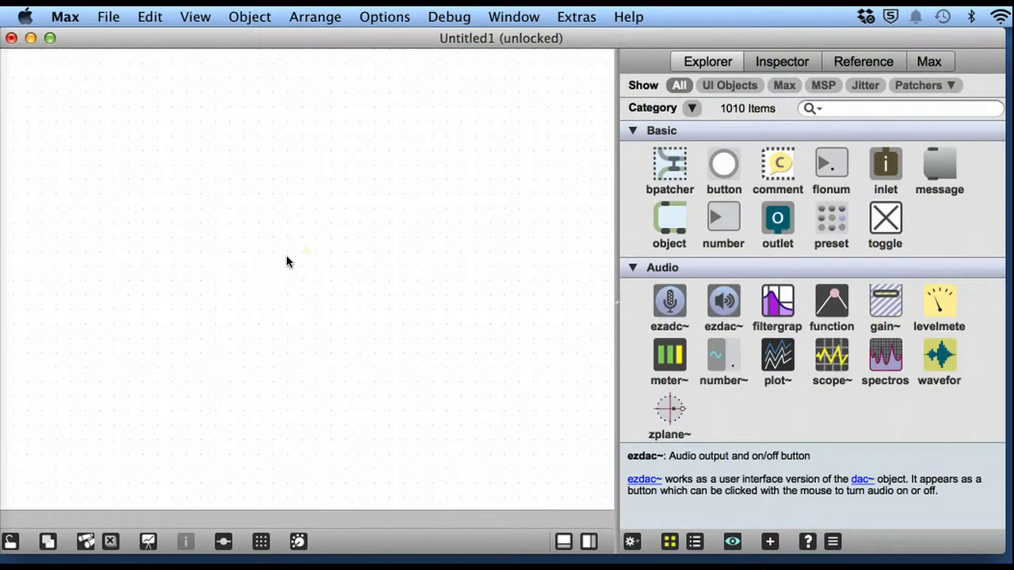
Step: Create a cycle~ object with a frequency argument of 440 in the middle of the patcher
key("n")
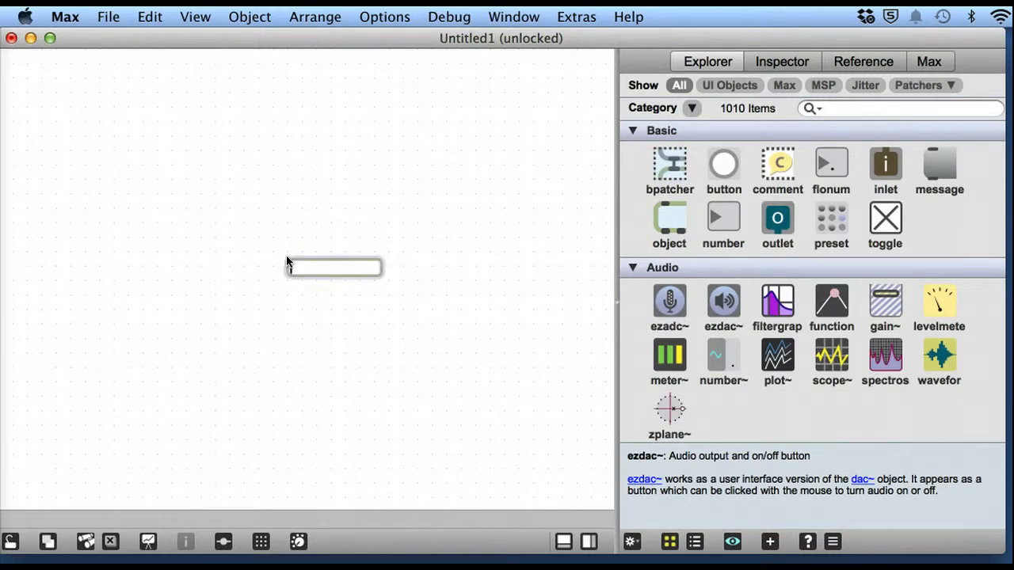
left_click(269, 119)
left_click(267, 311)
type("cyc")
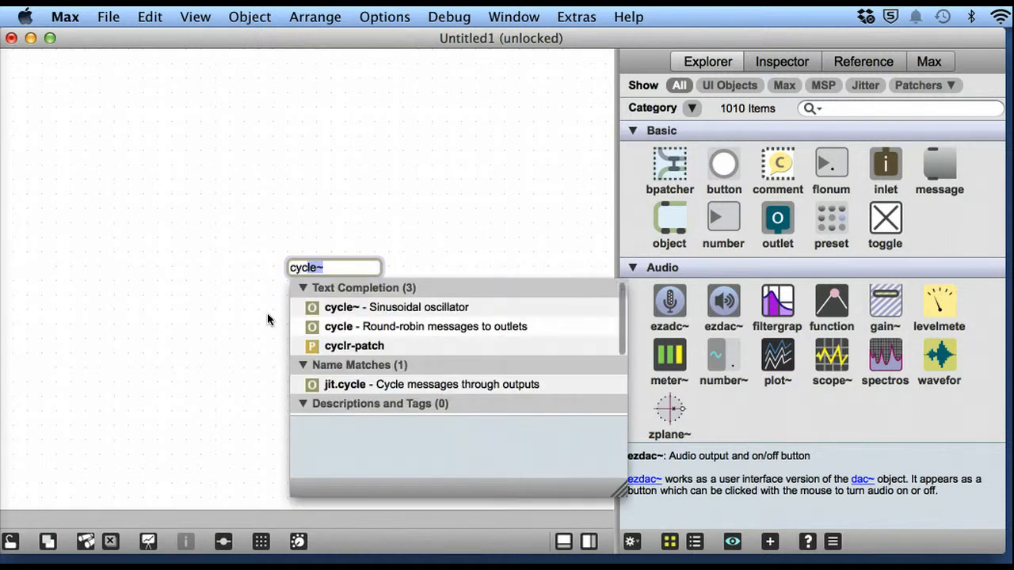
type("le")
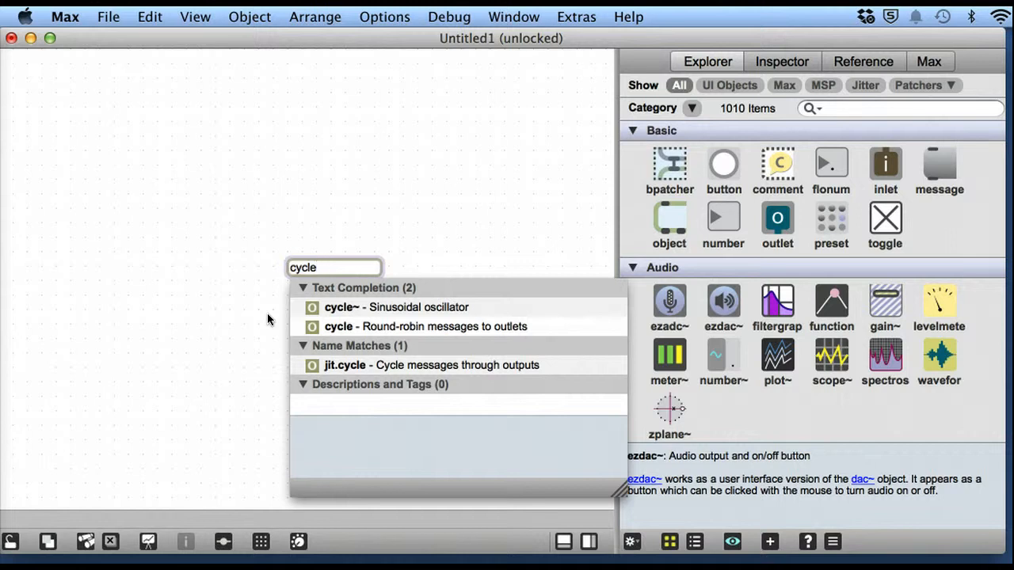
type("~")
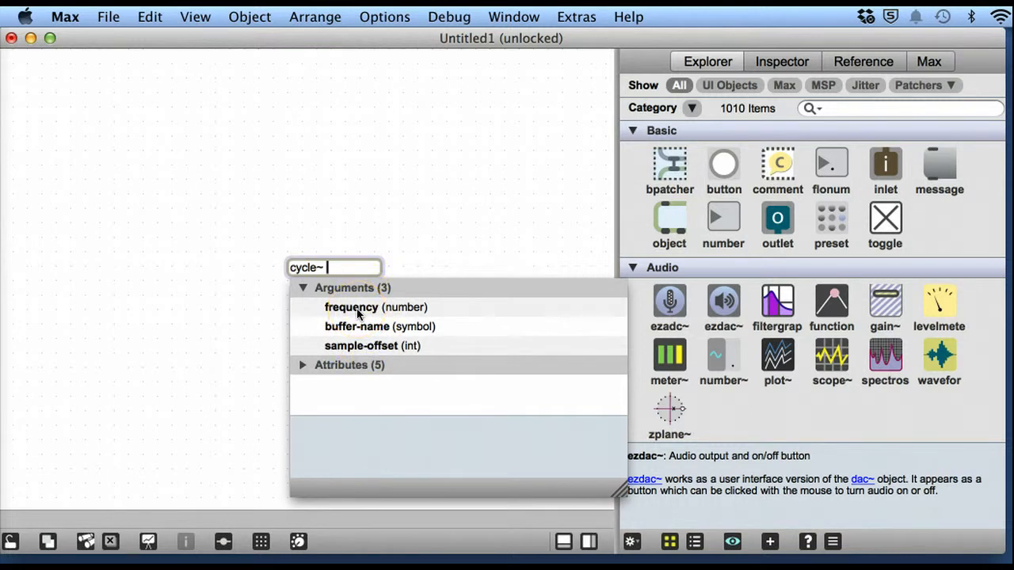
type("440")
key("Return")
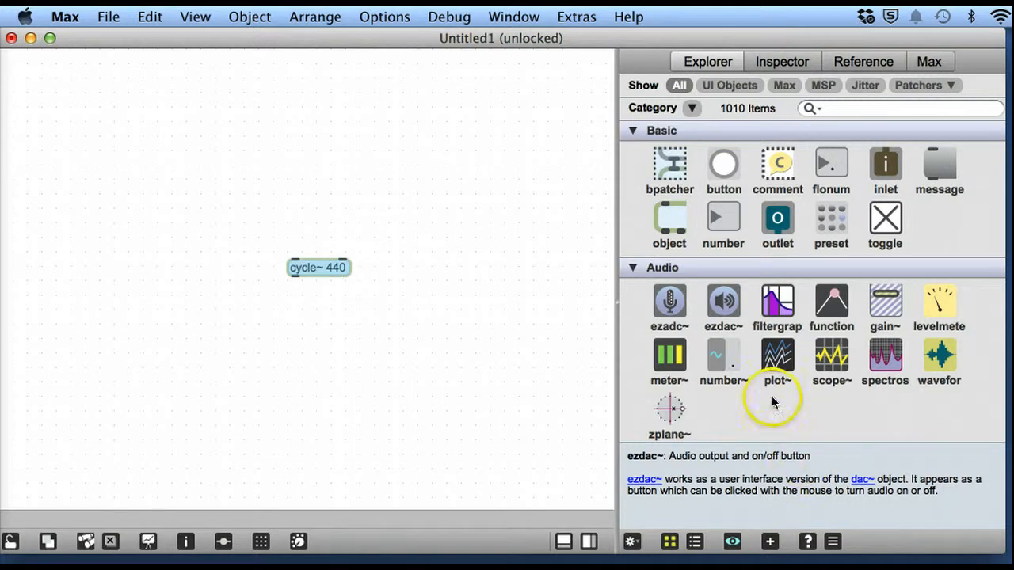
Step: Add an ezdac~ audio output object directly below the cycle~ 440 object
left_click(726, 308)
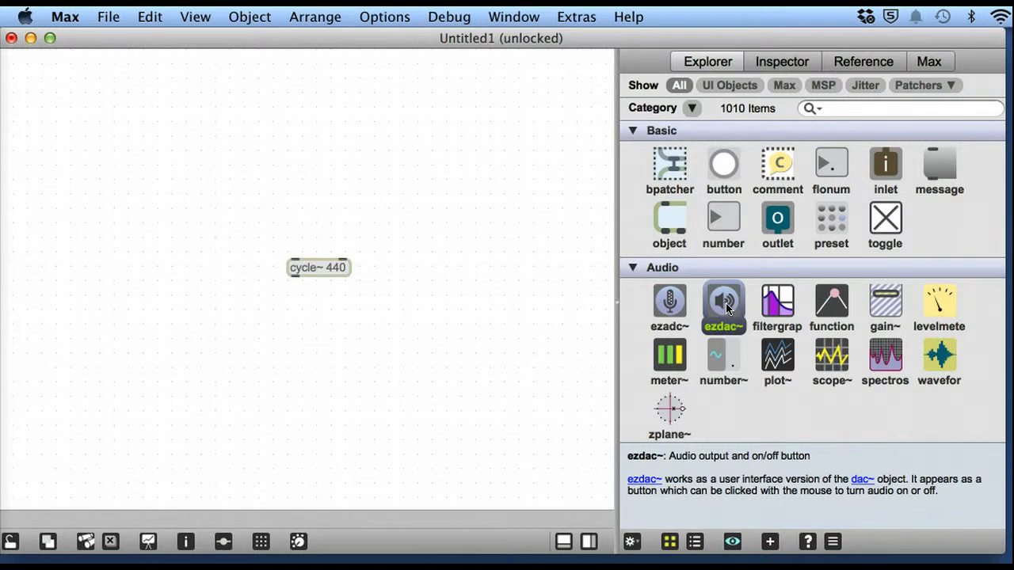
left_click_drag(725, 302, 305, 354)
left_click(383, 374)
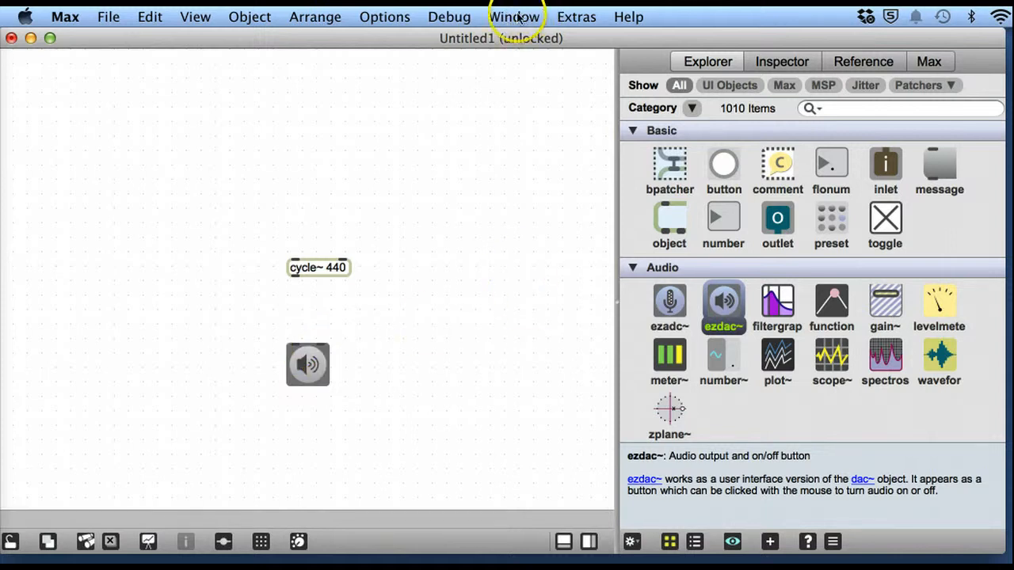
Step: Examine the inlets and outlet of the cycle~ object and the two inlets of the ezdac~ object
left_click(191, 17)
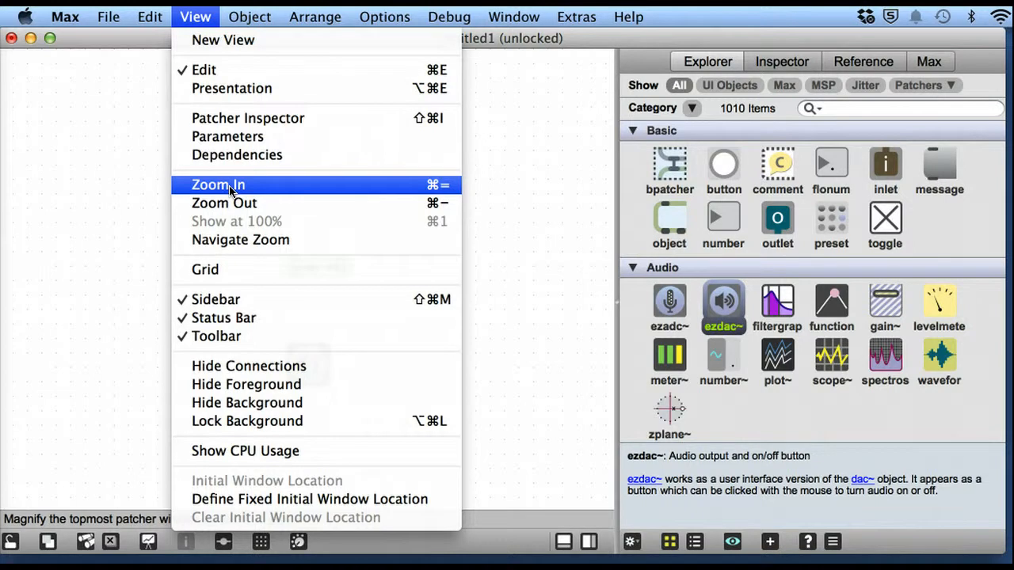
left_click(529, 277)
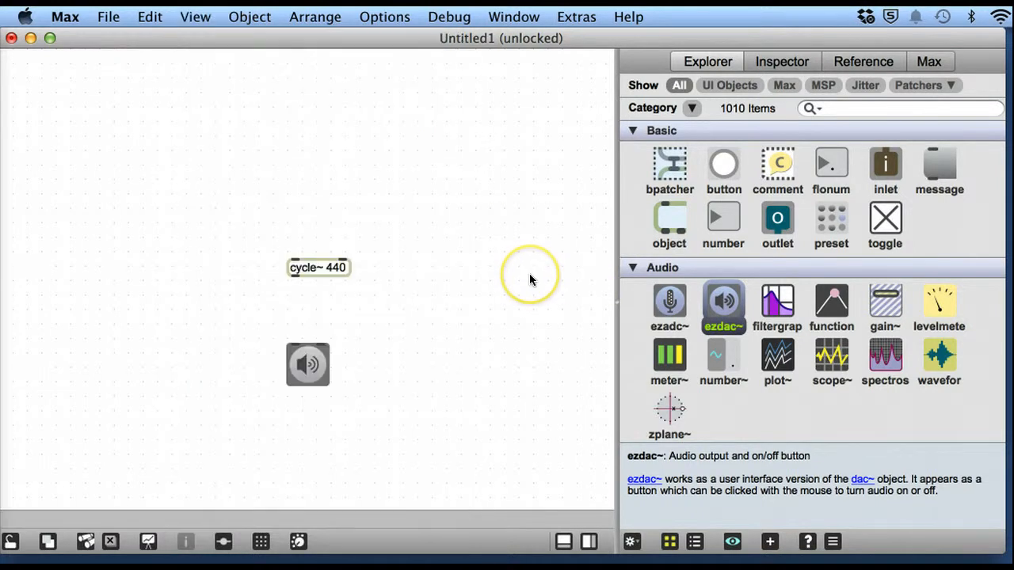
key("super+equal")
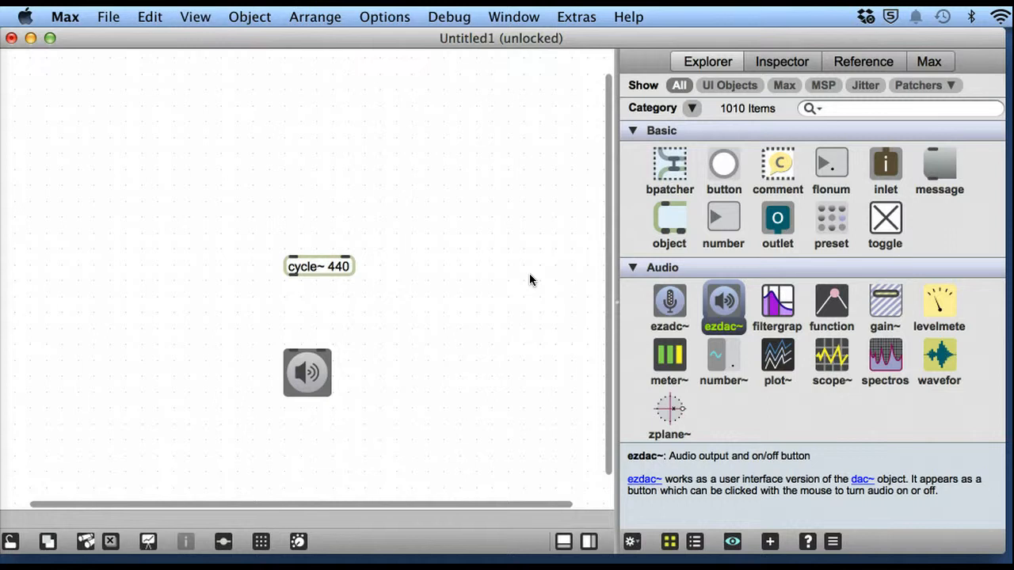
key("super+equal")
key("super+equal")
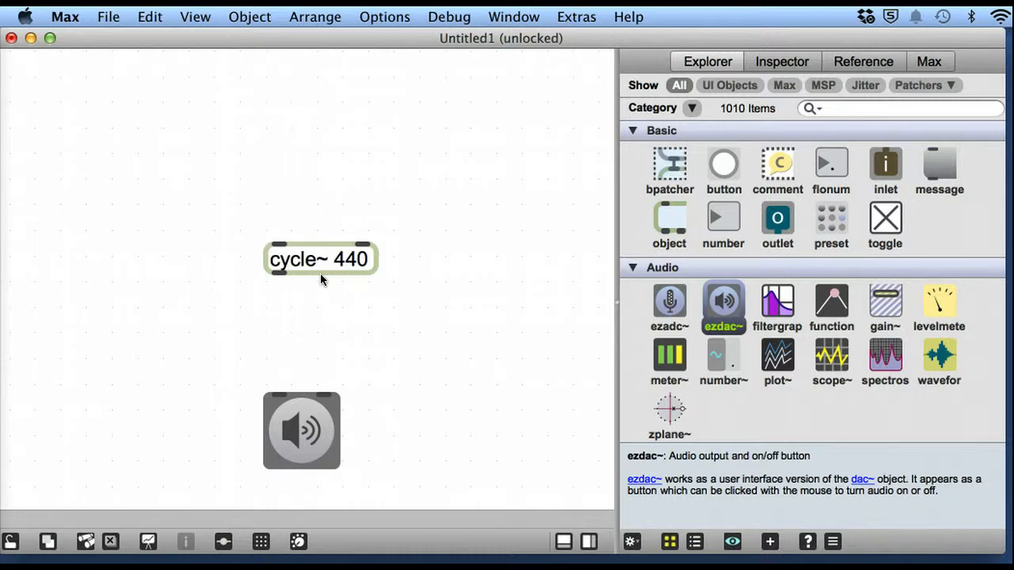
left_click(278, 246)
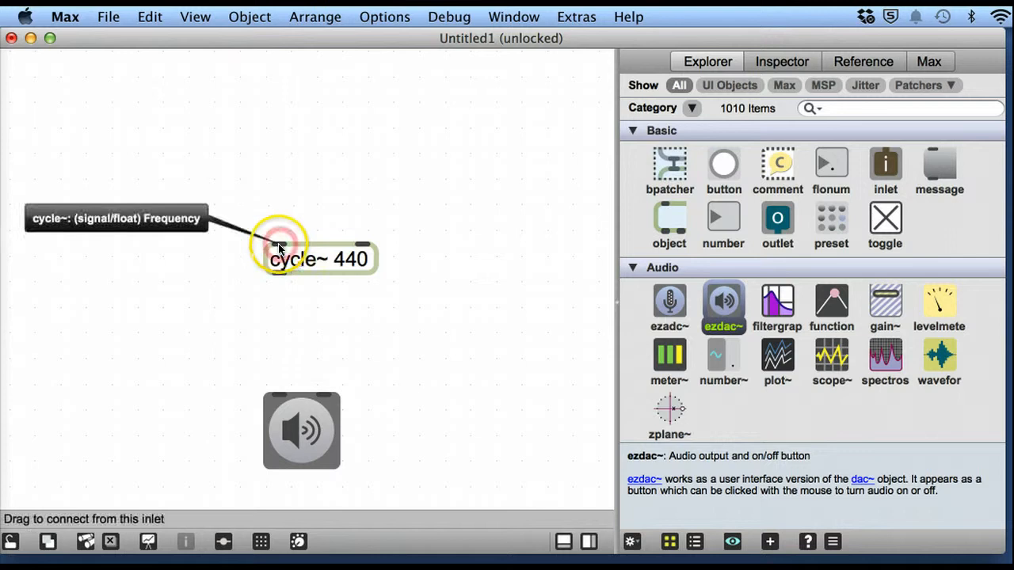
left_click(362, 243)
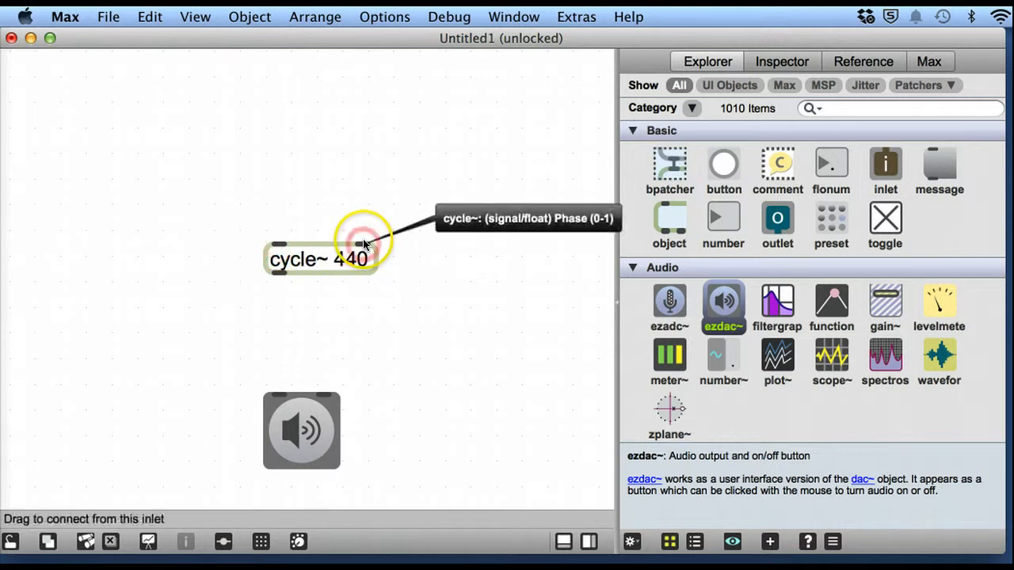
left_click(279, 246)
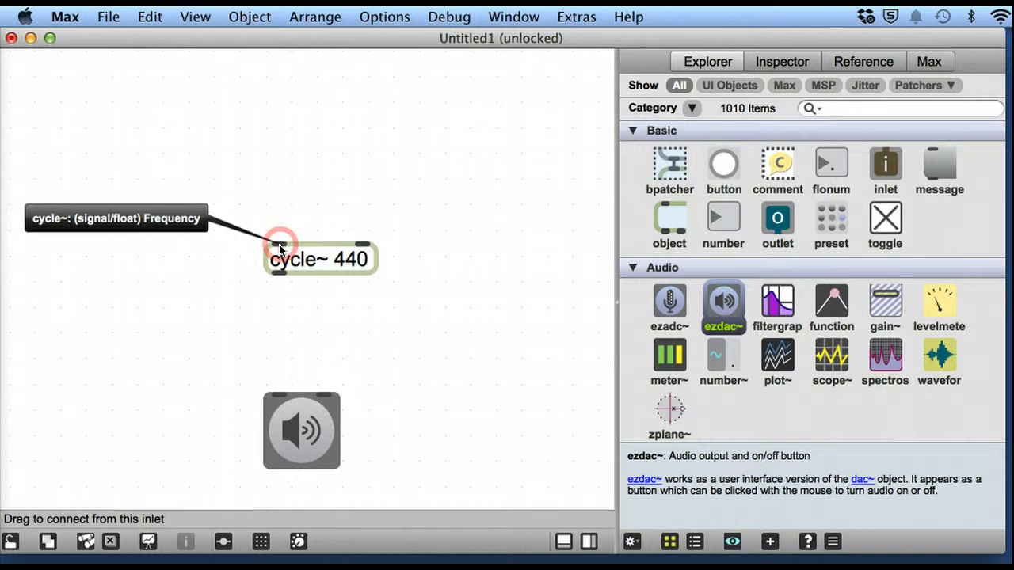
left_click(277, 246)
left_click(366, 244)
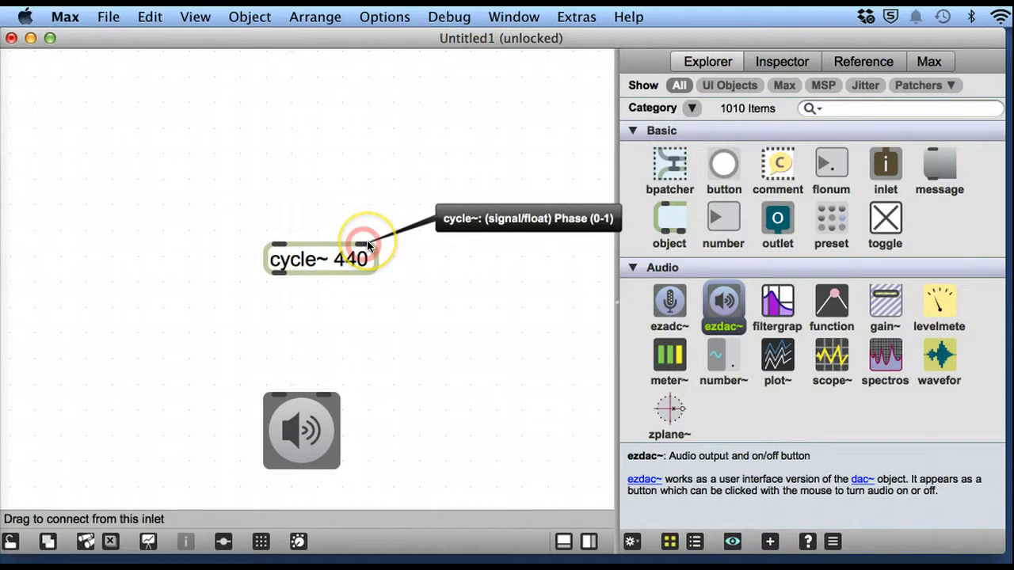
left_click(279, 272)
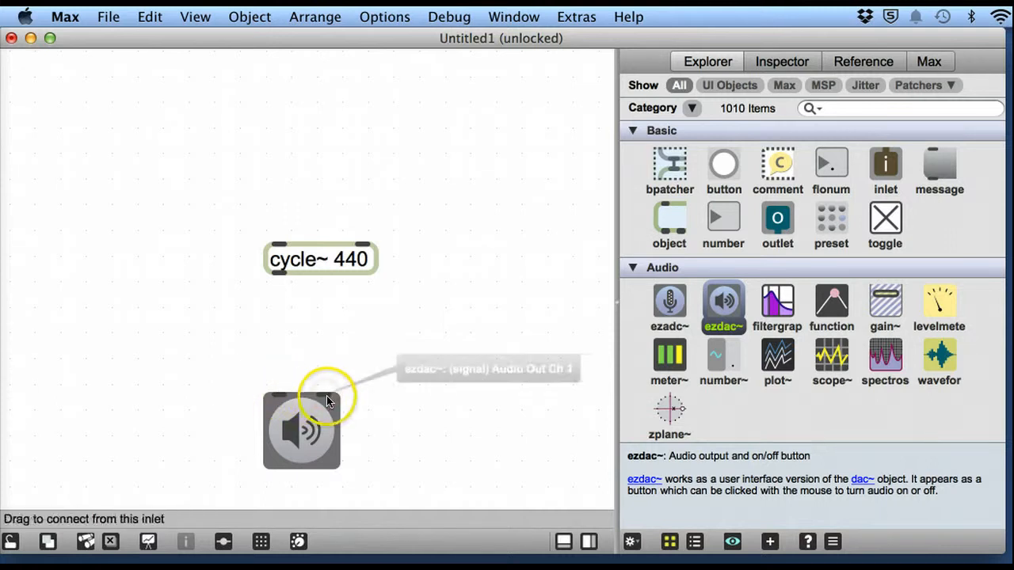
left_click(280, 396)
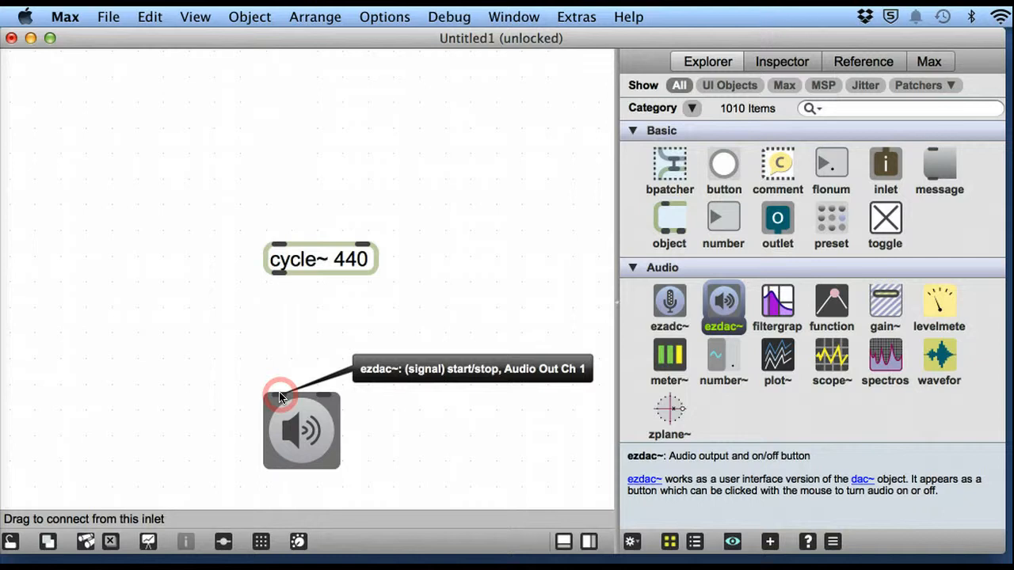
left_click(322, 396)
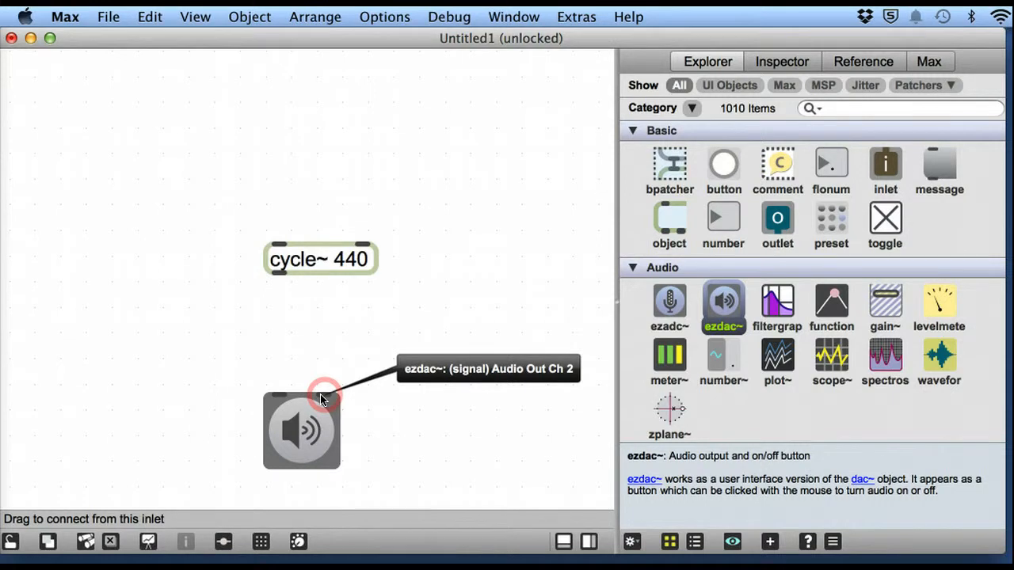
left_click_drag(322, 399, 417, 423)
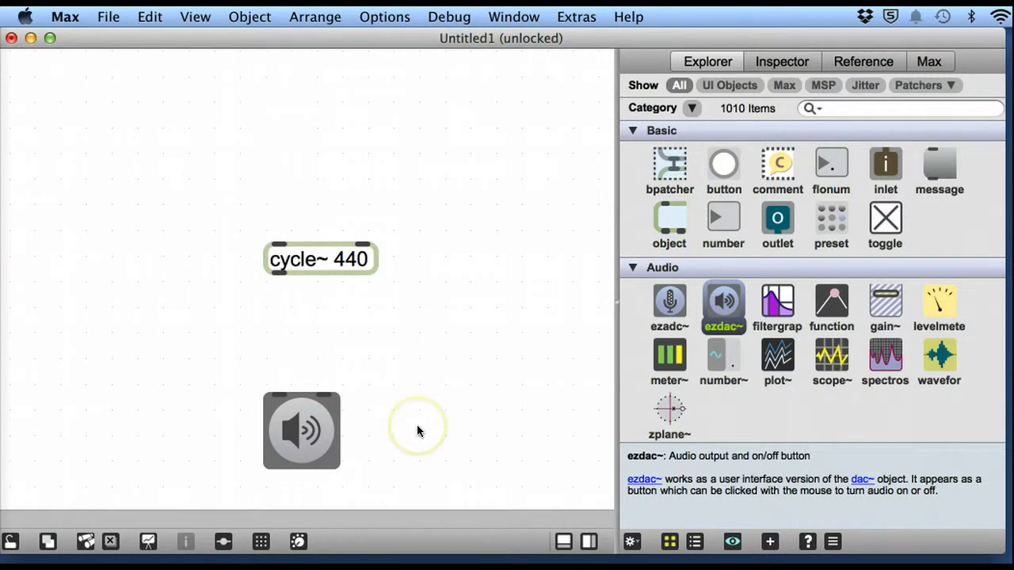
Step: Connect the signal outlet of cycle~ 440 to the channel 1 inlet of ezdac~
left_click(282, 274)
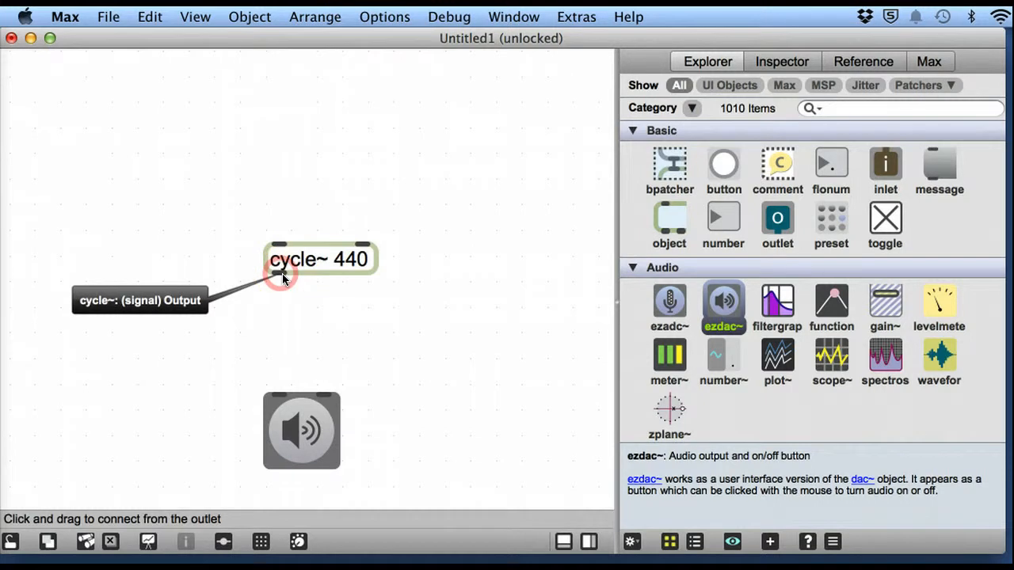
left_click_drag(283, 276, 281, 396)
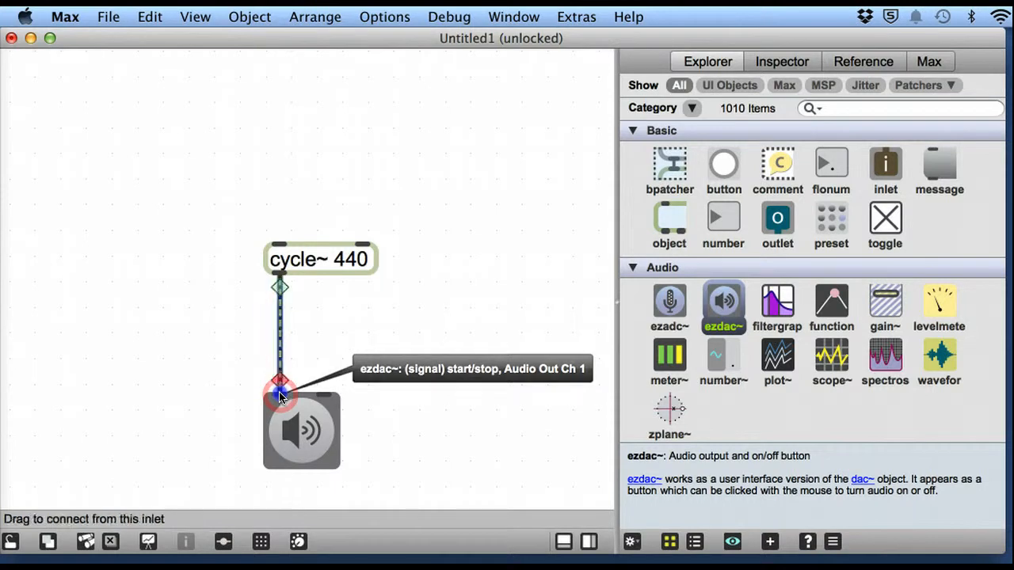
left_click_drag(279, 273, 278, 301)
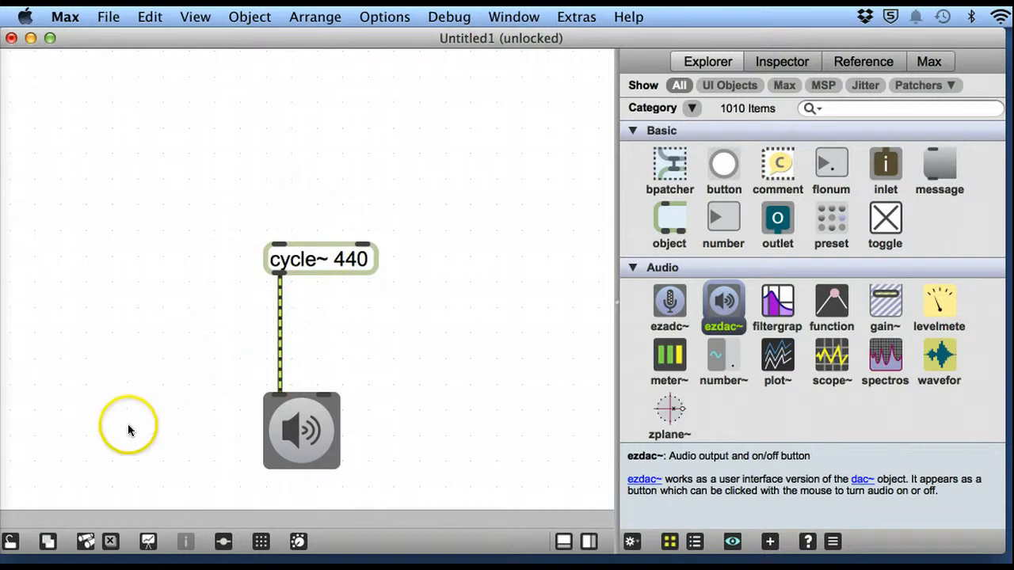
Step: Lock the patcher and test the tone by toggling ezdac~ on and off, ending with audio switched on
left_click(11, 543)
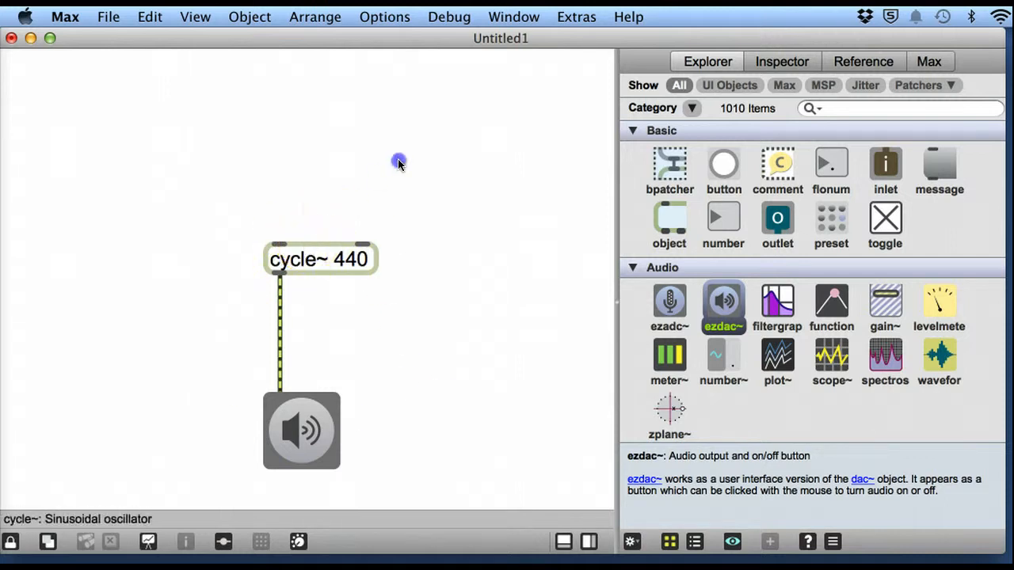
left_click(301, 431)
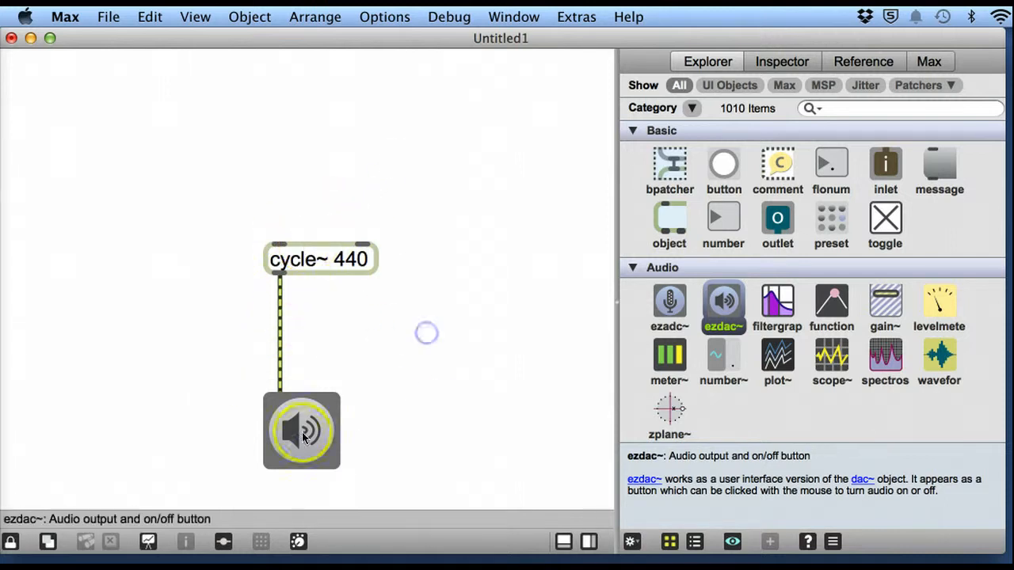
left_click(301, 434)
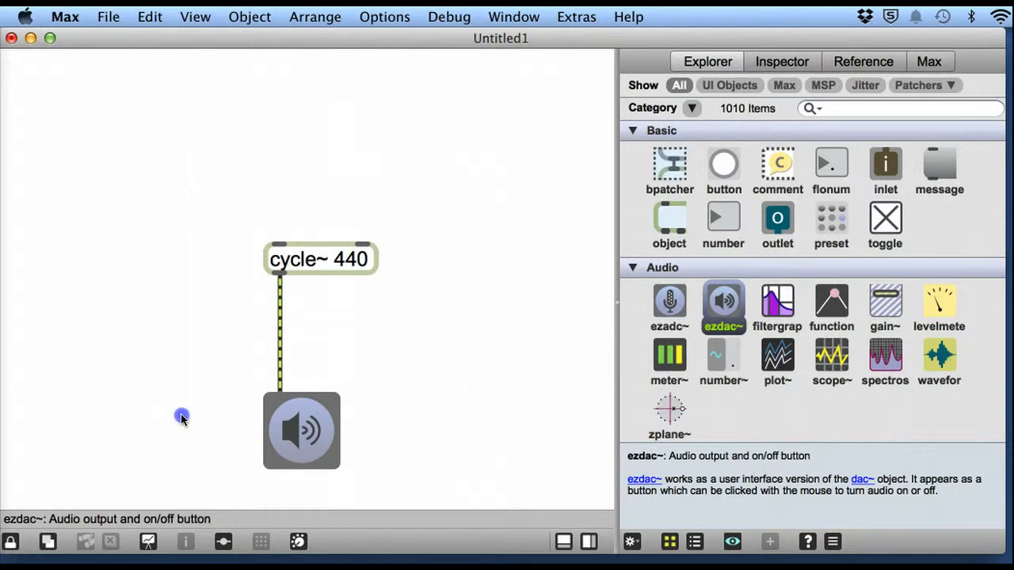
left_click(266, 426)
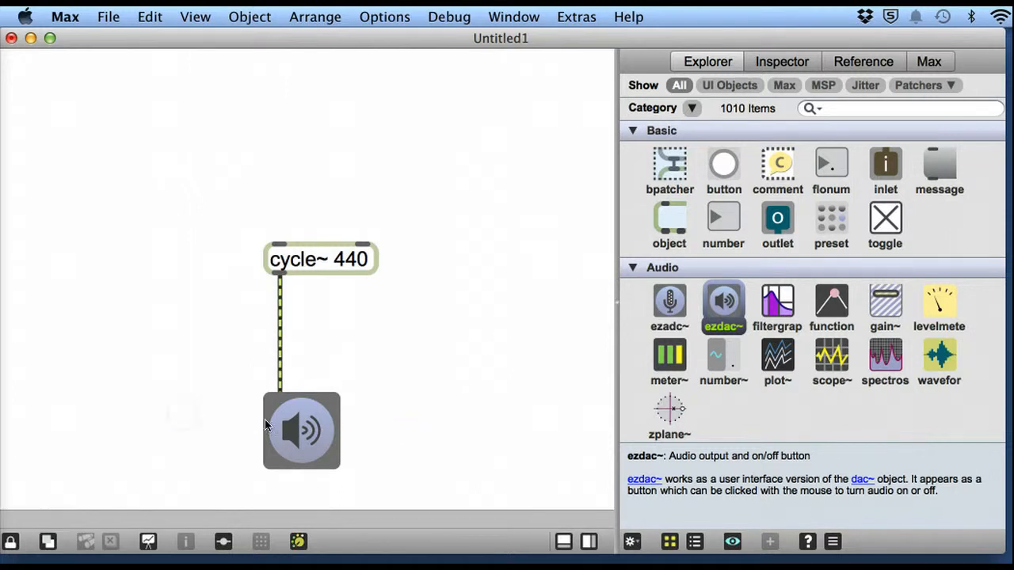
left_click(305, 420)
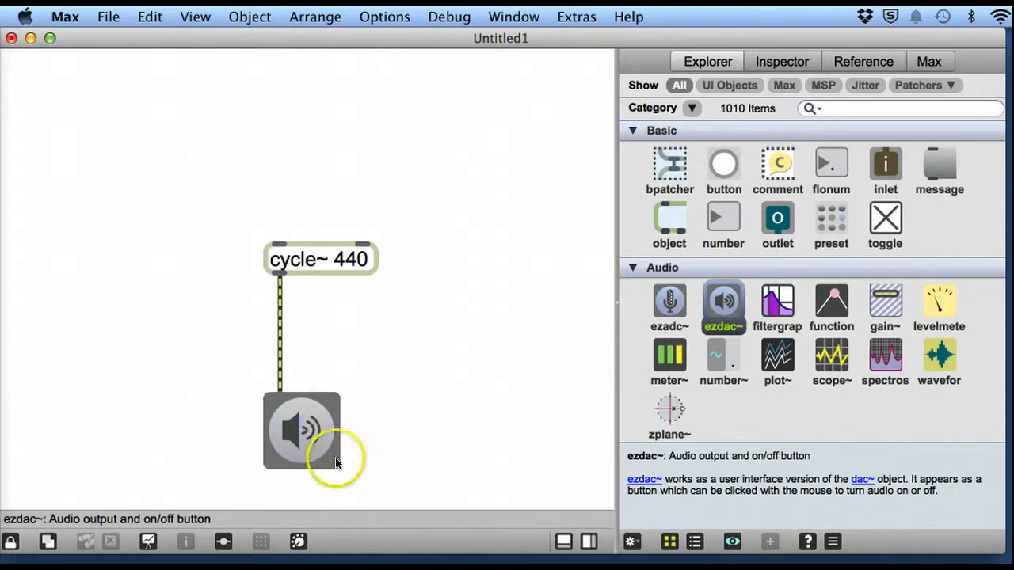
left_click(305, 430)
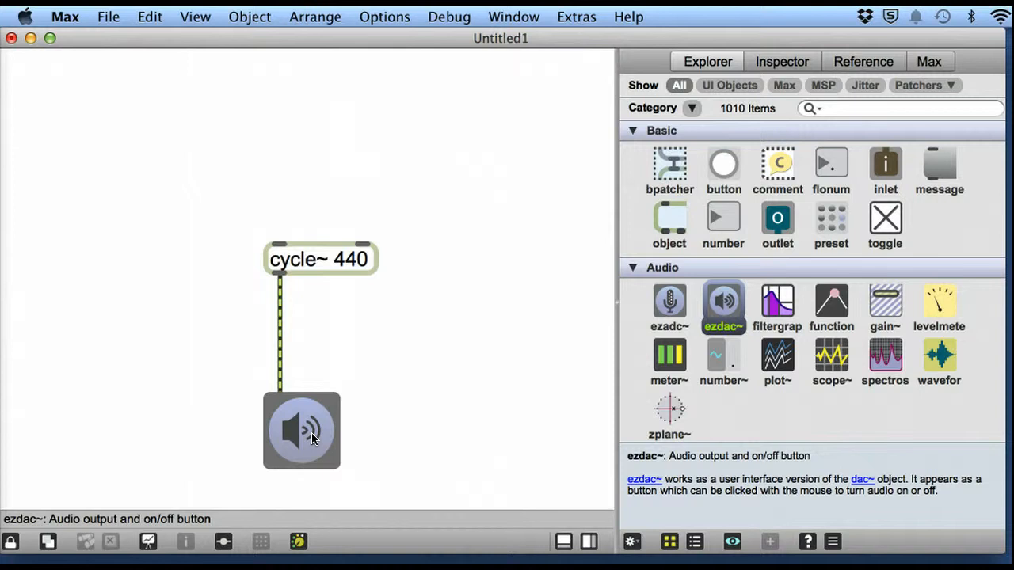
Step: Switch the audio off and, with the patcher unlocked, delete the patch cord between cycle~ 440 and the channel 1 inlet of ezdac~
left_click(311, 433)
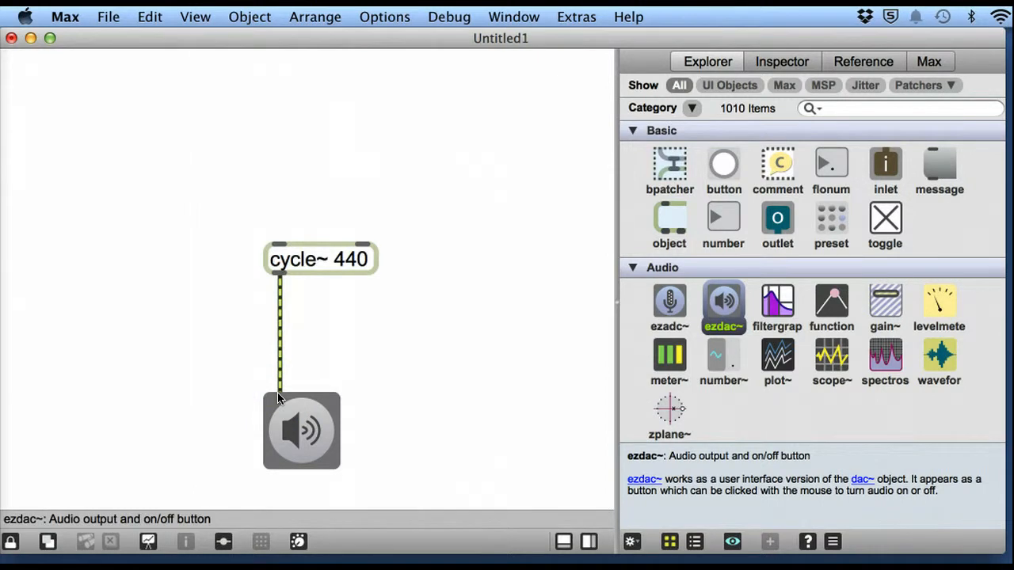
left_click(12, 541)
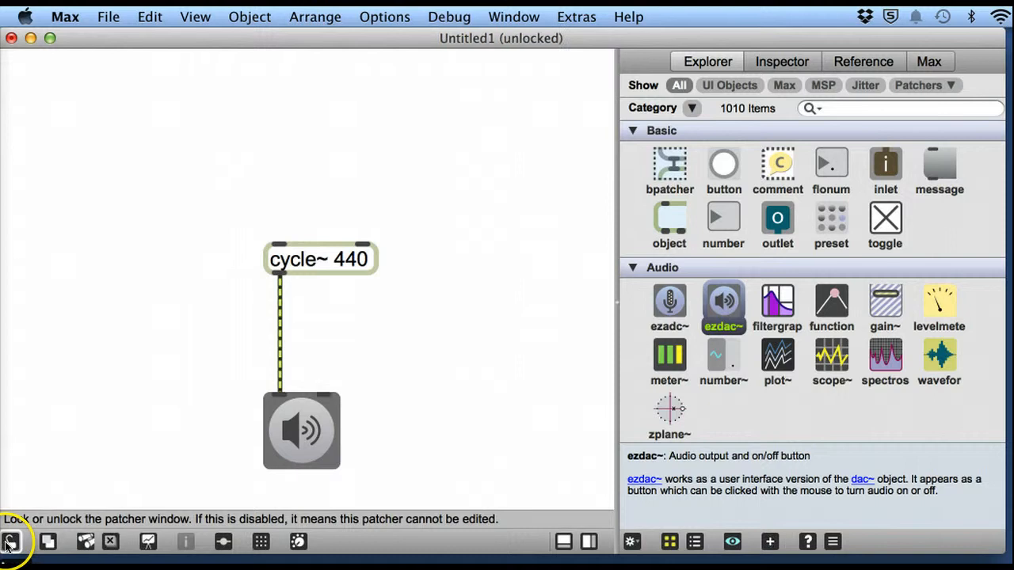
left_click(279, 290)
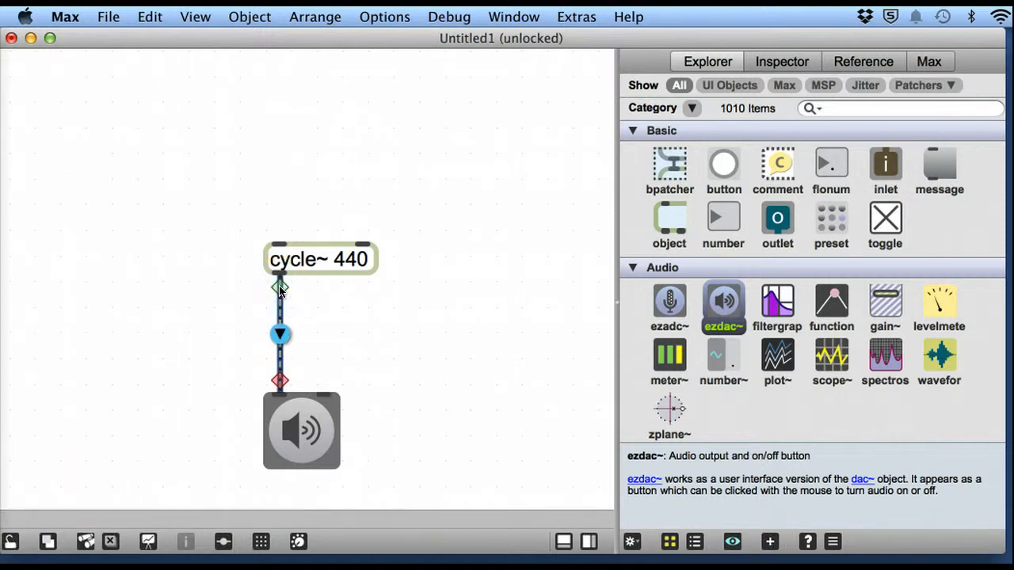
right_click(278, 289)
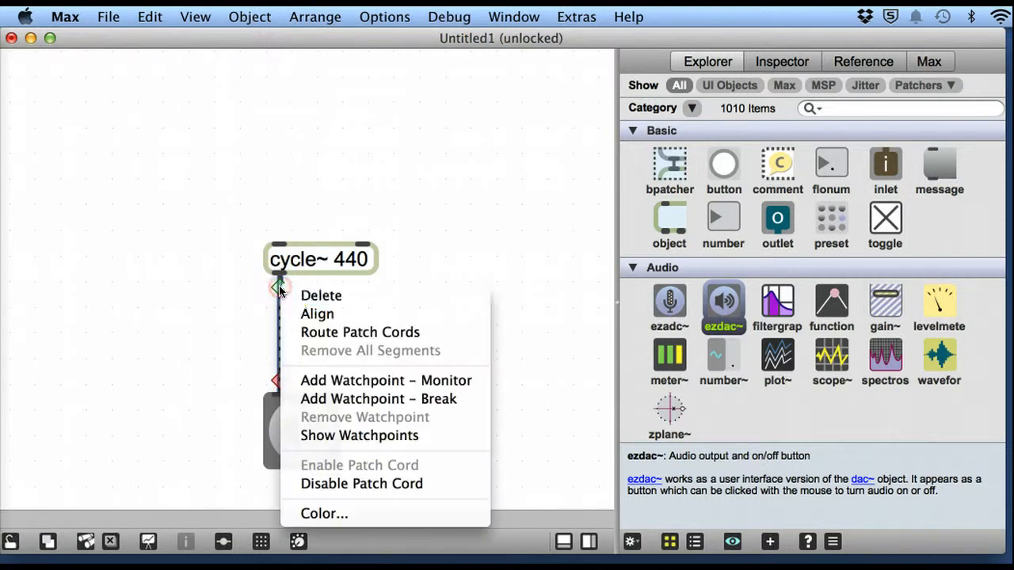
left_click(301, 294)
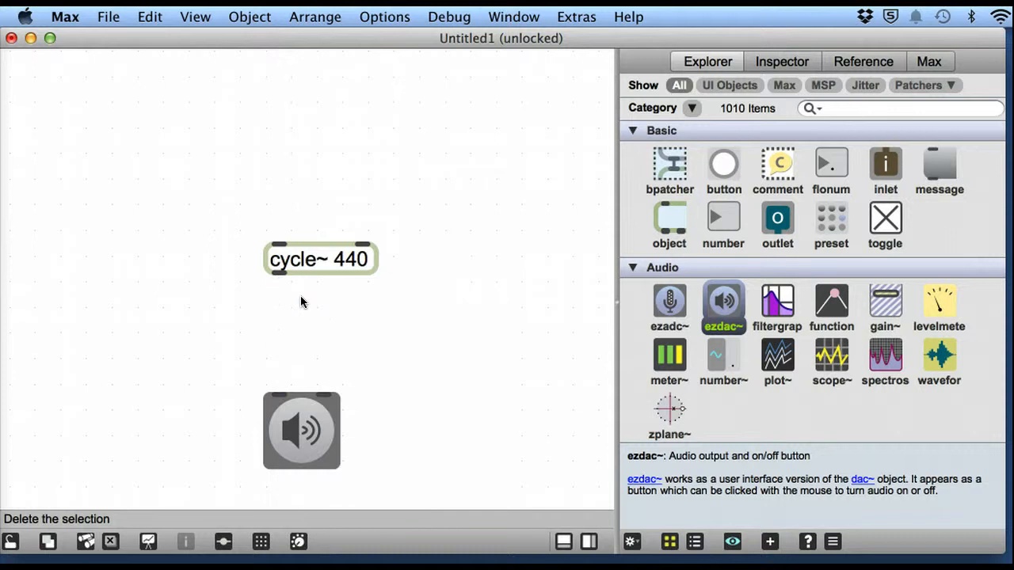
Step: Connect the signal outlet of cycle~ 440 to the channel 2 inlet of ezdac~ and test the tone on and off in the locked patcher
left_click_drag(278, 274, 283, 273)
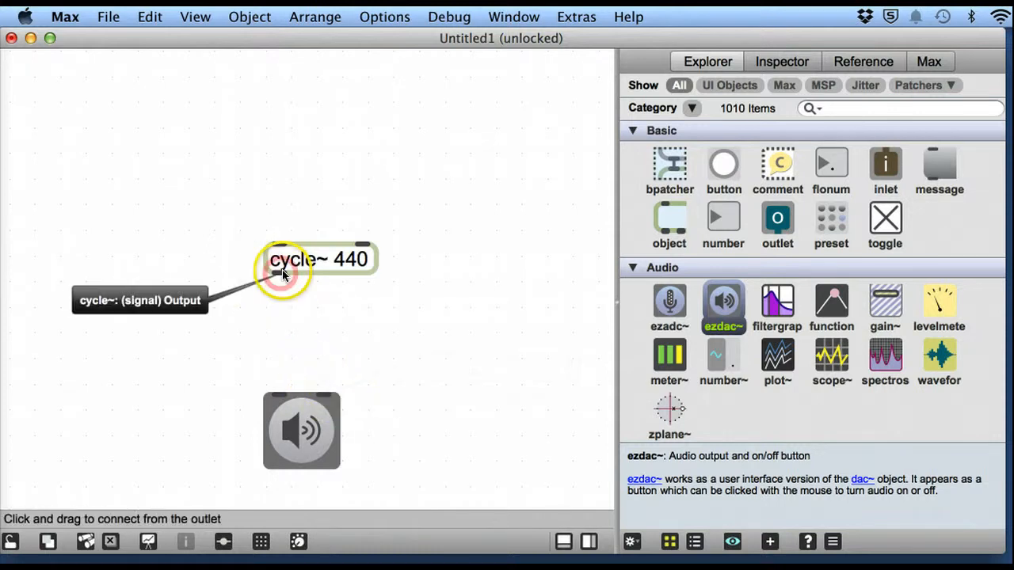
left_click_drag(283, 274, 330, 395)
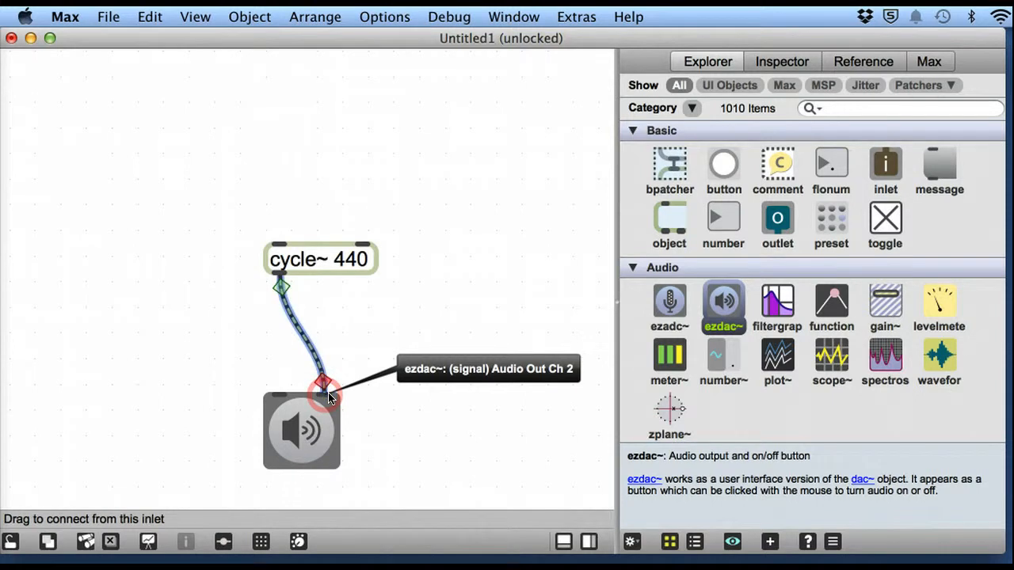
left_click(106, 412)
left_click(9, 541)
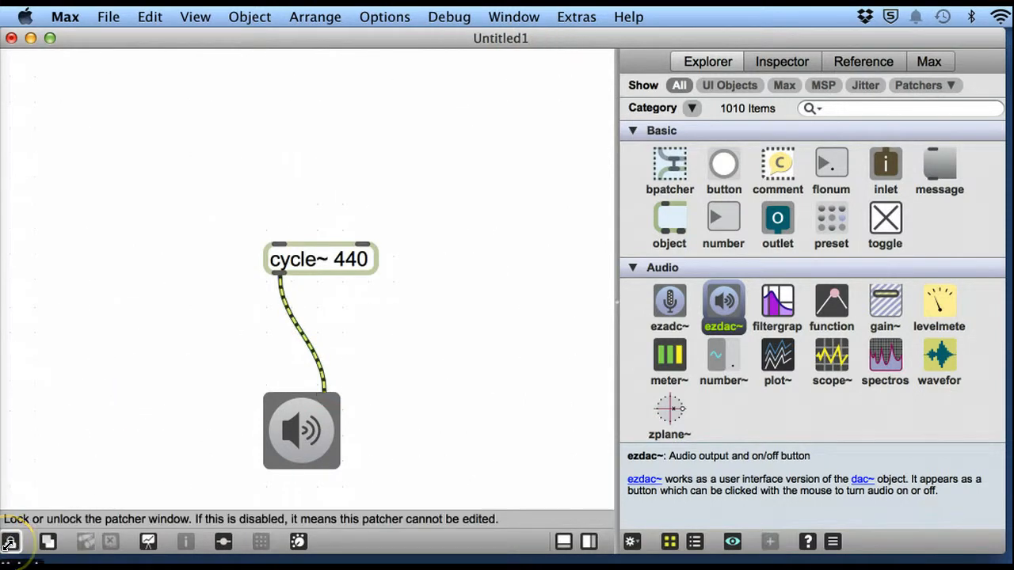
left_click(297, 442)
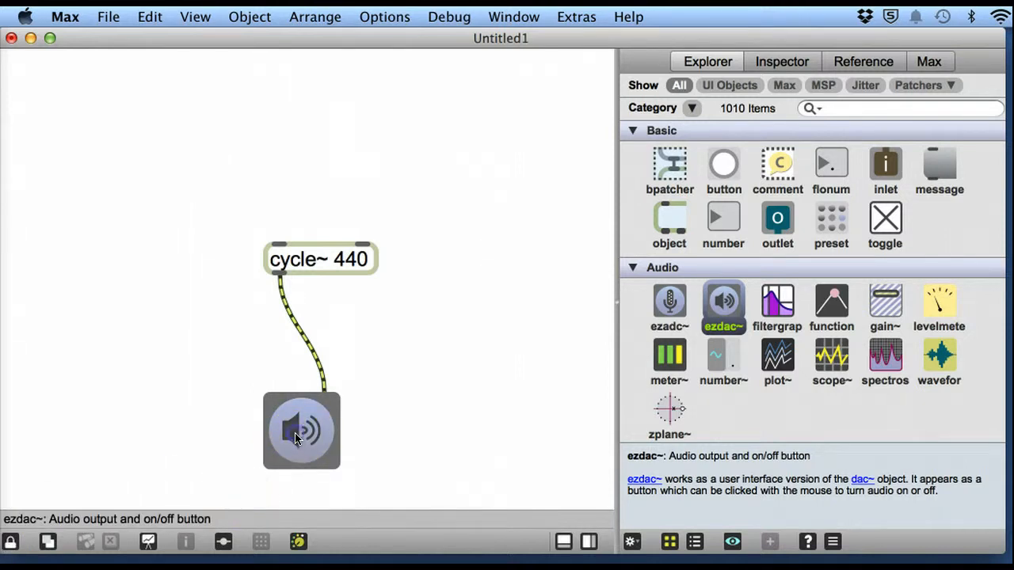
left_click(296, 440)
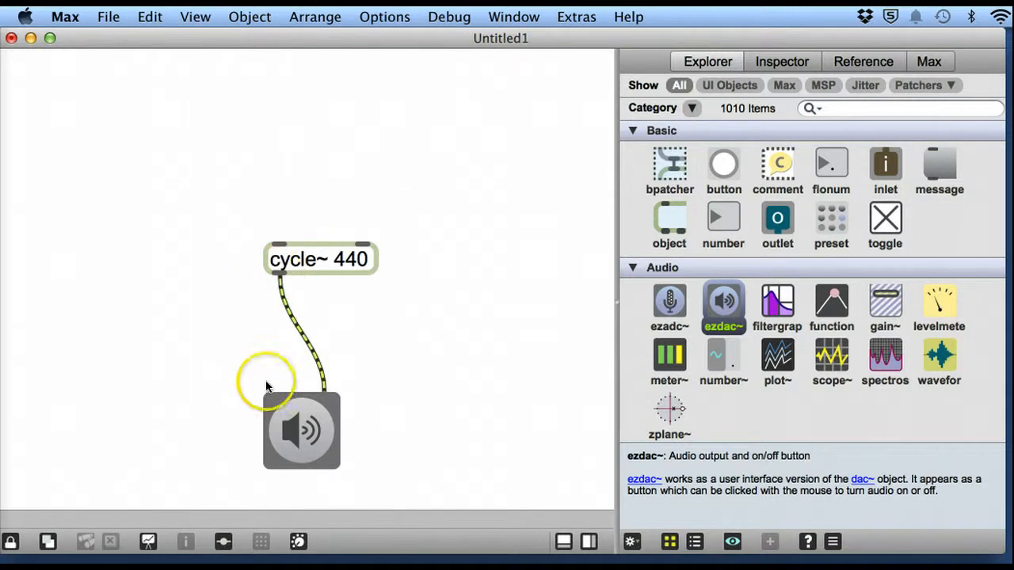
Step: Unlock the patcher to also connect cycle~ 440 to the channel 1 inlet of ezdac~, and test the two-channel tone with the patcher locked
left_click(10, 542)
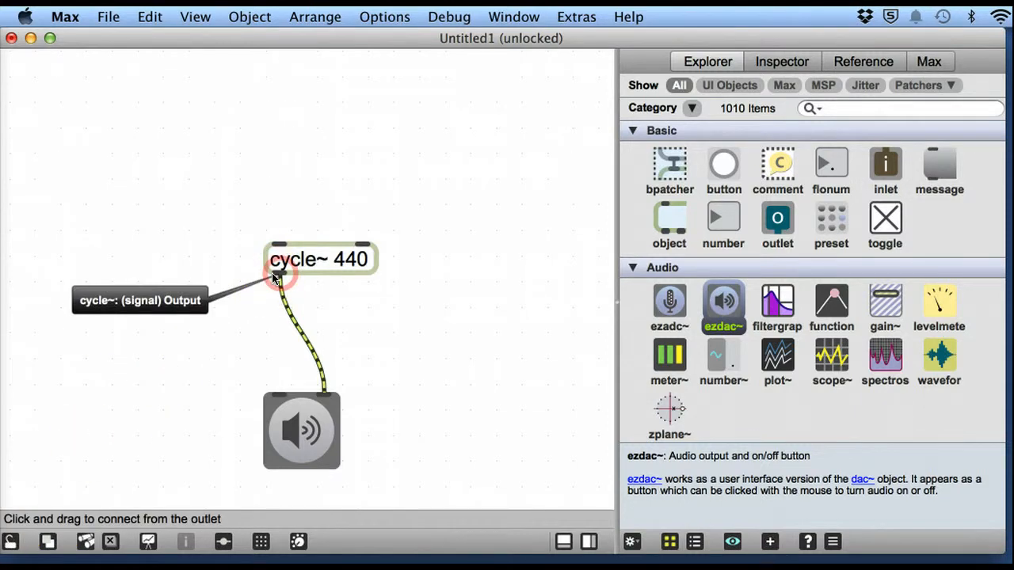
left_click_drag(275, 276, 277, 391)
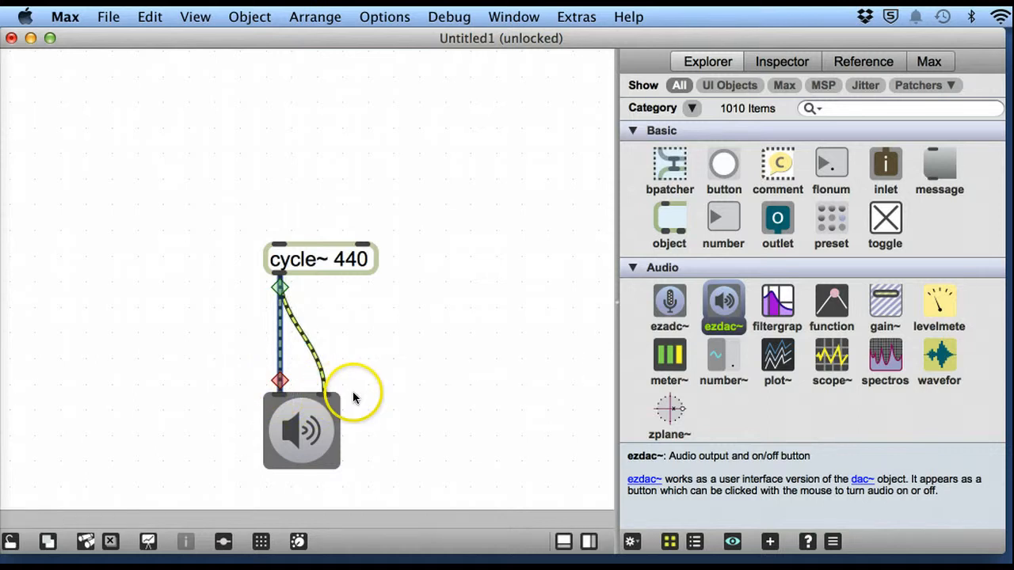
left_click(9, 542)
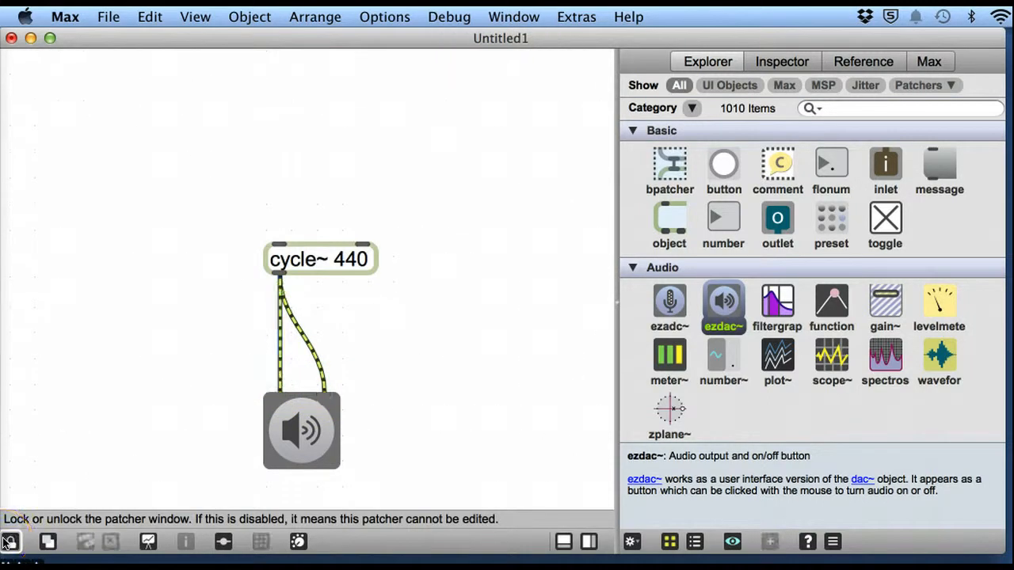
left_click(312, 425)
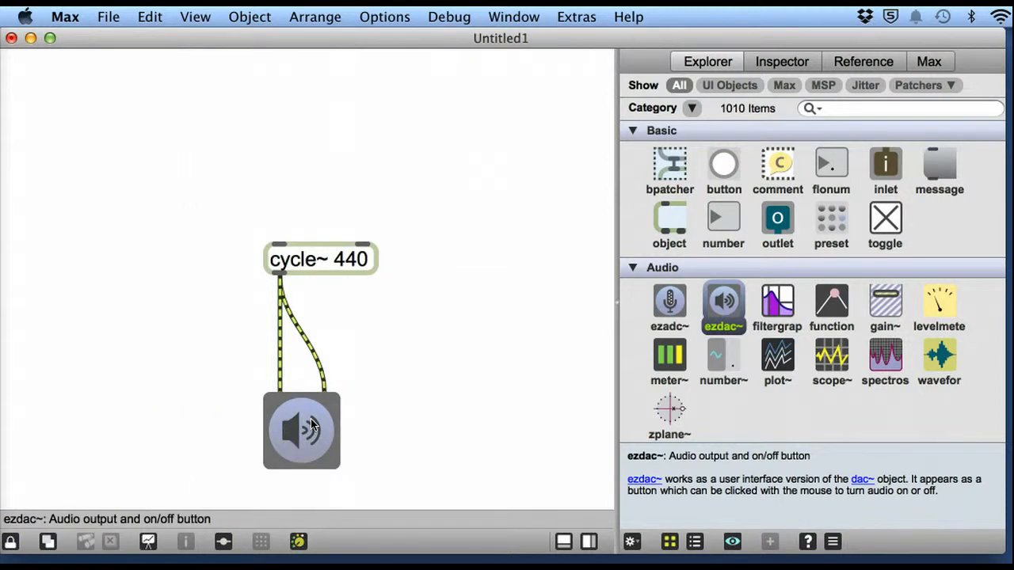
left_click(311, 425)
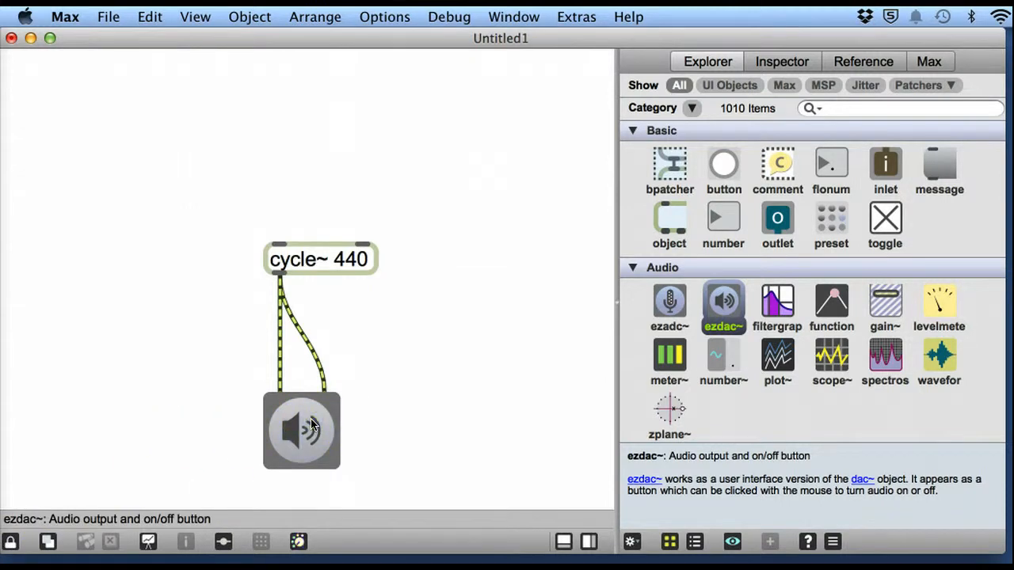